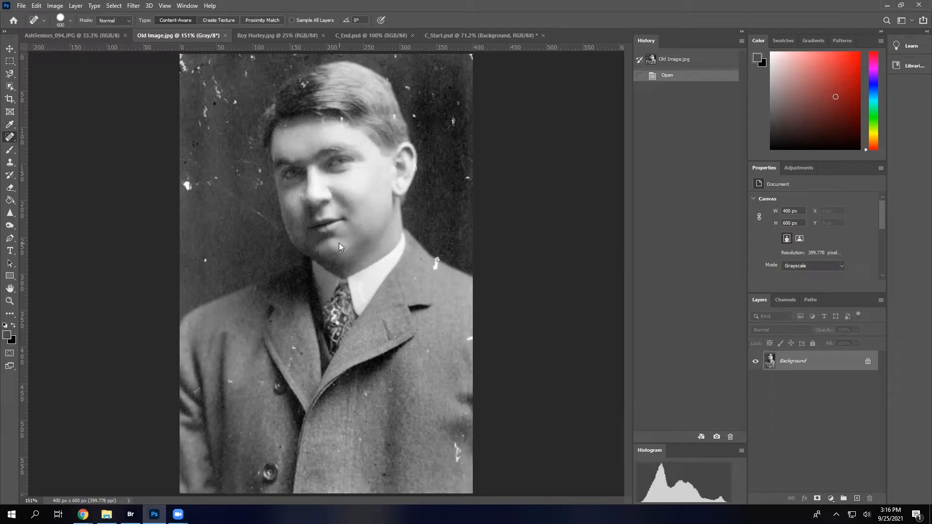
Shrink the Spot Healing Brush to 25 px, then 20 px, and heal isolated white specks in the background above the left shoulder and right of the head
{"action": "key", "text": "bracketleft"}
{"action": "key", "text": "bracketleft"}
{"action": "key", "text": "bracketleft"}
{"action": "key", "text": "bracketleft"}
{"action": "key", "text": "bracketleft"}
{"action": "key", "text": "bracketleft"}
{"action": "key", "text": "bracketleft"}
{"action": "key", "text": "bracketleft"}
{"action": "key", "text": "bracketleft"}
{"action": "key", "text": "bracketleft"}
{"action": "key", "text": "bracketleft"}
{"action": "key", "text": "bracketleft"}
{"action": "key", "text": "bracketleft"}
{"action": "key", "text": "bracketleft"}
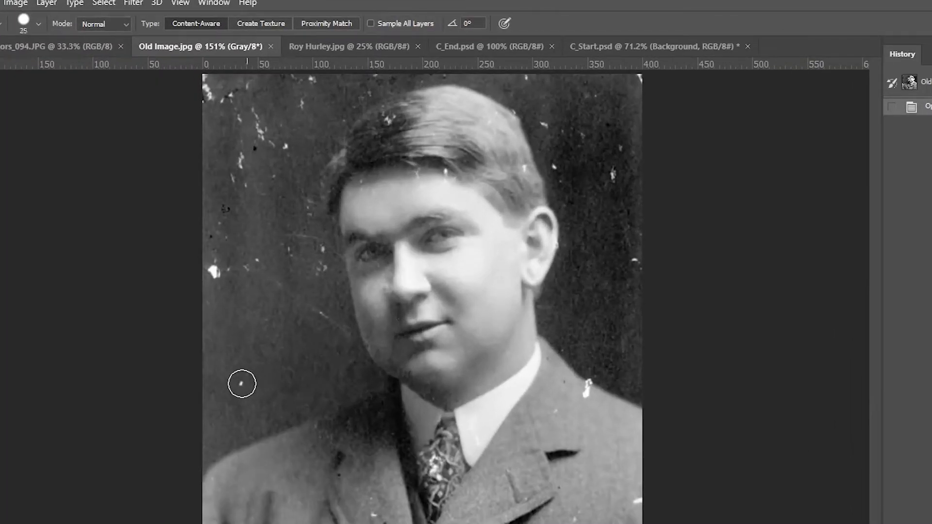
{"action": "left_click", "coordinate": [242, 384]}
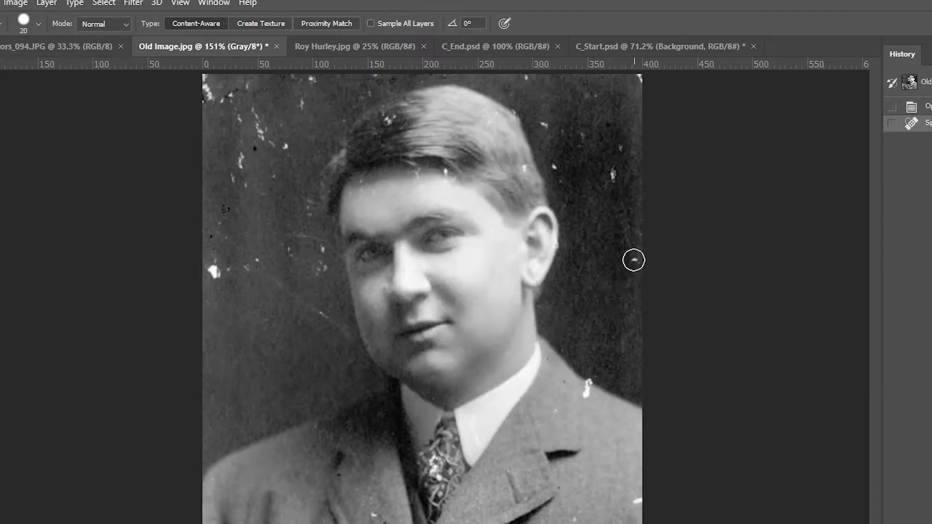
{"action": "left_click", "coordinate": [634, 260]}
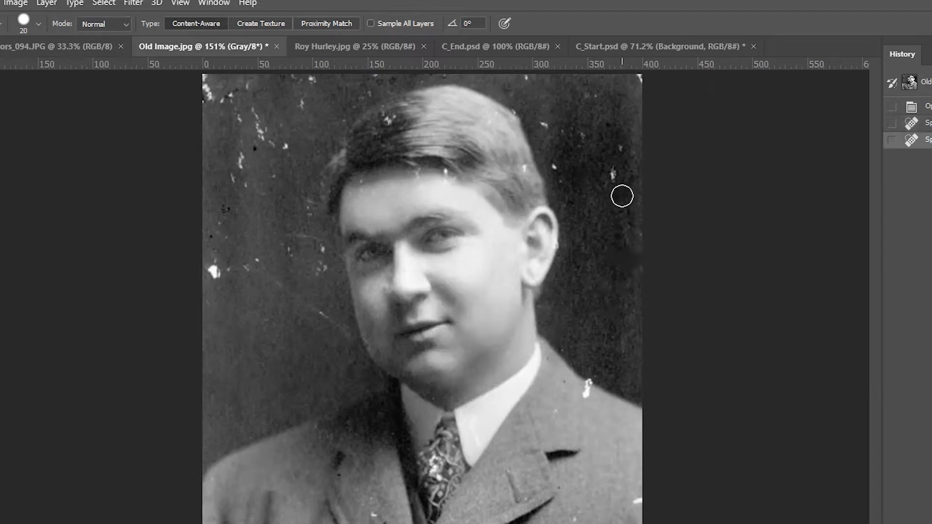
{"action": "left_click", "coordinate": [610, 174]}
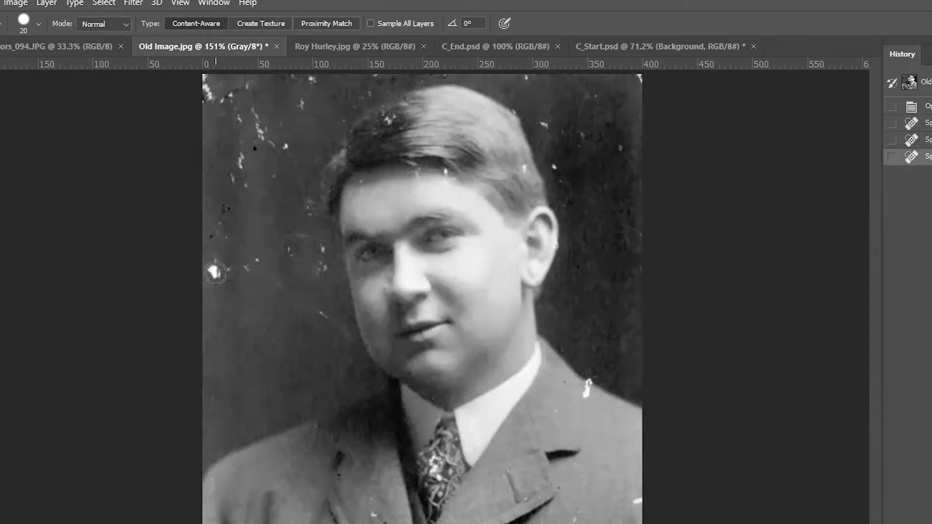
Enlarge the Spot Healing Brush to 45 px and heal the large white blotch near the photo's left edge
{"action": "key", "text": "bracketright"}
{"action": "key", "text": "bracketright"}
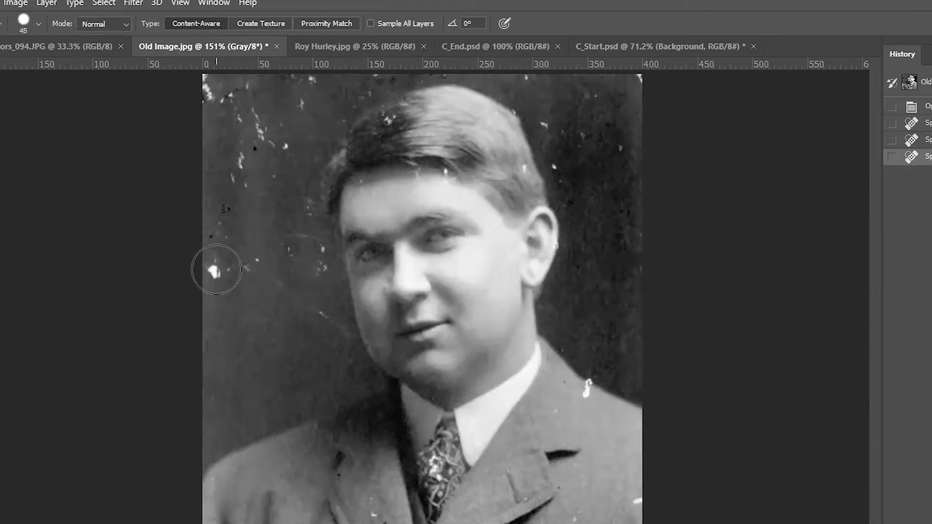
{"action": "left_click", "coordinate": [215, 271]}
Reduce the Spot Healing Brush to 15 px and heal the diagonal scratch in the background left of the man's jaw
{"action": "key", "text": "bracketleft"}
{"action": "key", "text": "bracketleft"}
{"action": "key", "text": "bracketleft"}
{"action": "key", "text": "bracketleft"}
{"action": "left_click_drag", "start_coordinate": [274, 280], "coordinate": [342, 333]}
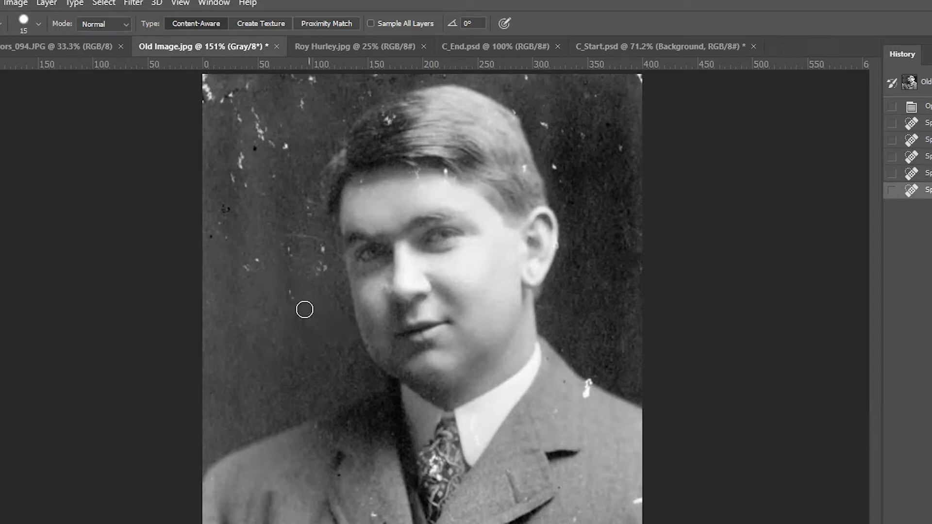
{"action": "left_click", "coordinate": [289, 293]}
{"action": "left_click", "coordinate": [285, 288]}
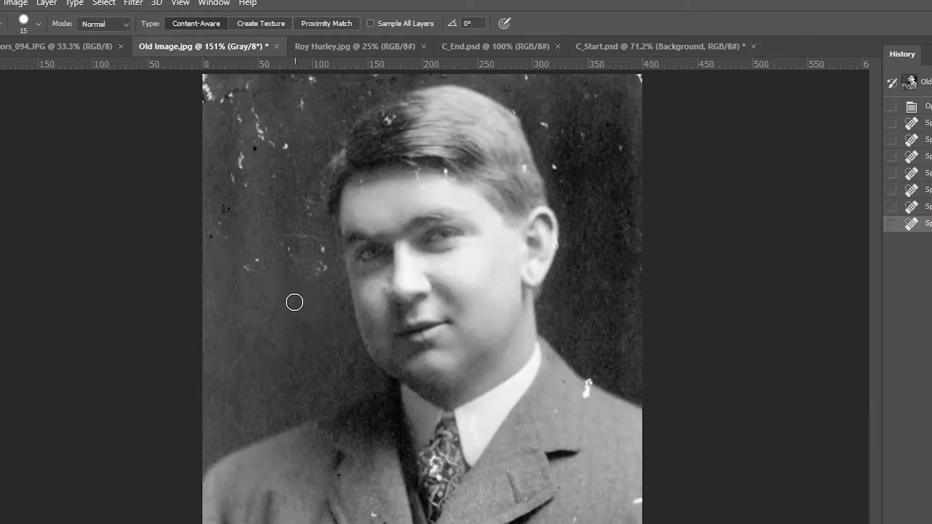
Heal the thin scratch and small white specks in the background left of the man's eyes and cheek
{"action": "left_click_drag", "start_coordinate": [286, 237], "coordinate": [323, 248]}
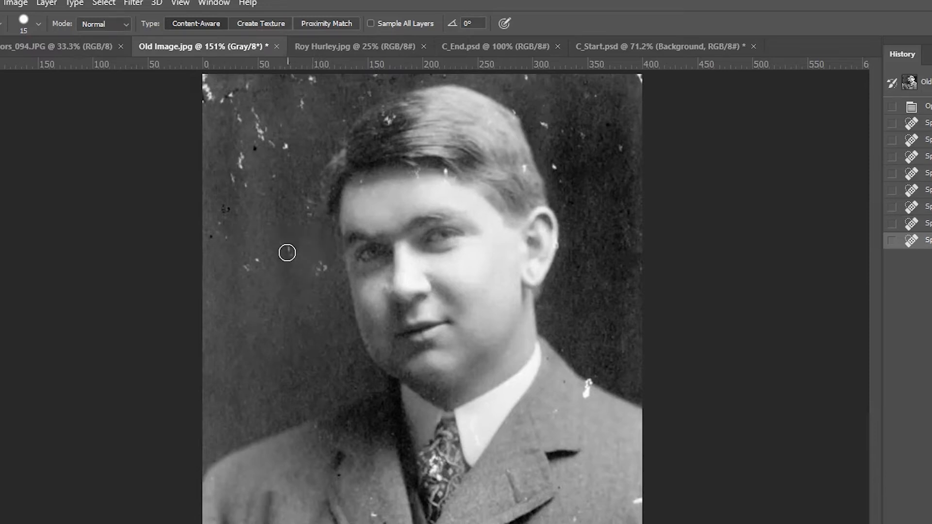
{"action": "left_click", "coordinate": [287, 253]}
{"action": "left_click", "coordinate": [256, 260]}
{"action": "left_click", "coordinate": [249, 267]}
{"action": "left_click", "coordinate": [319, 269]}
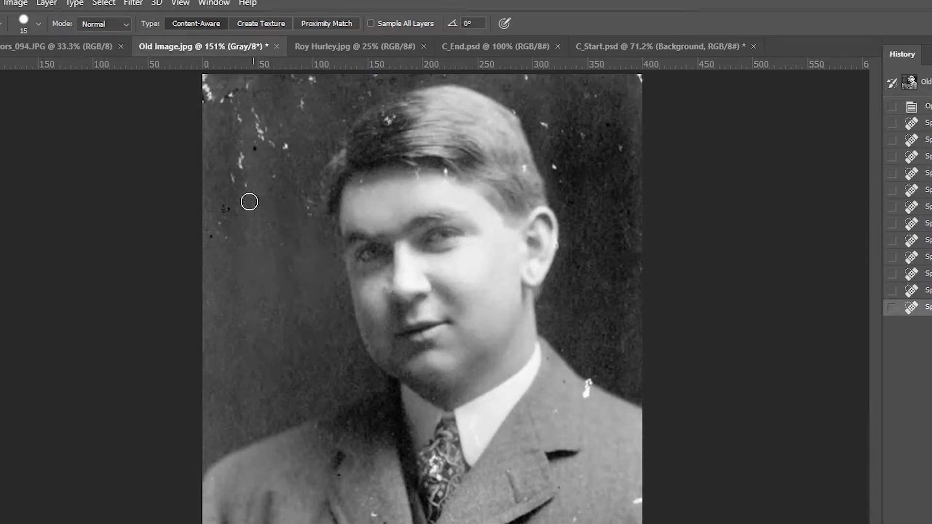
Heal the small dark specks in the background near the photo's left edge, level with the eyes
{"action": "left_click", "coordinate": [225, 208]}
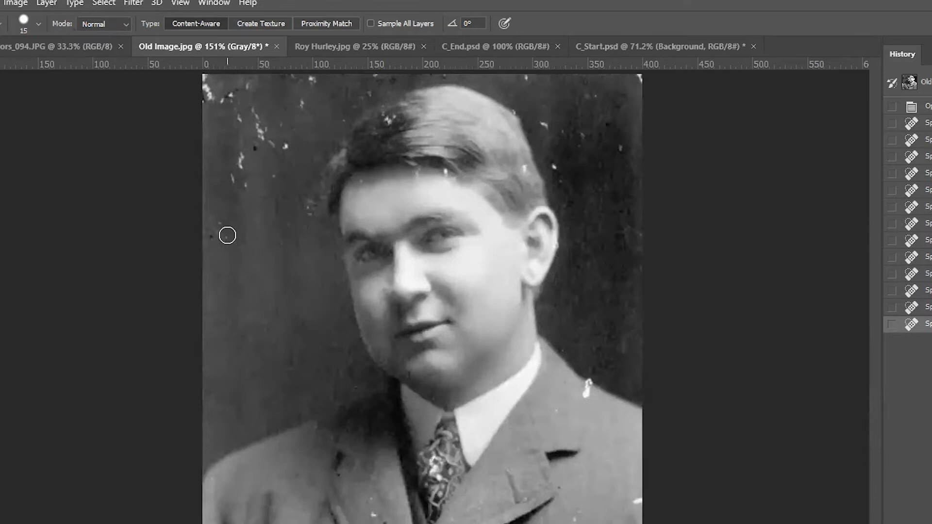
{"action": "left_click", "coordinate": [227, 235]}
{"action": "left_click", "coordinate": [219, 227]}
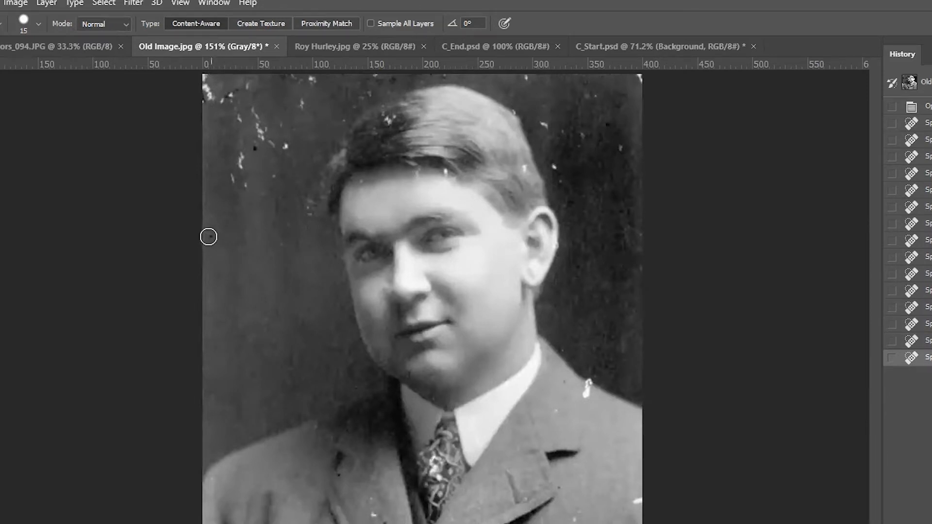
{"action": "left_click", "coordinate": [209, 237]}
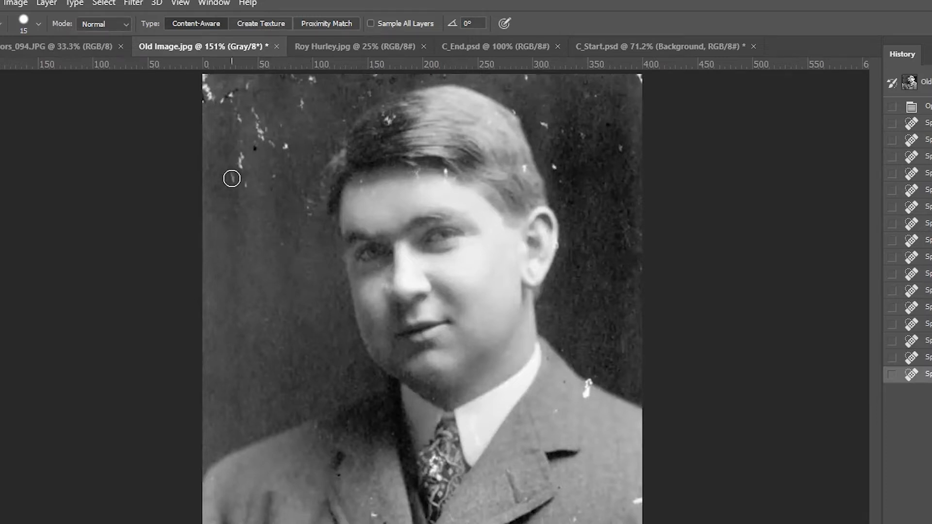
Heal the faint white marks in the left background, level with the man's forehead
{"action": "left_click", "coordinate": [233, 178]}
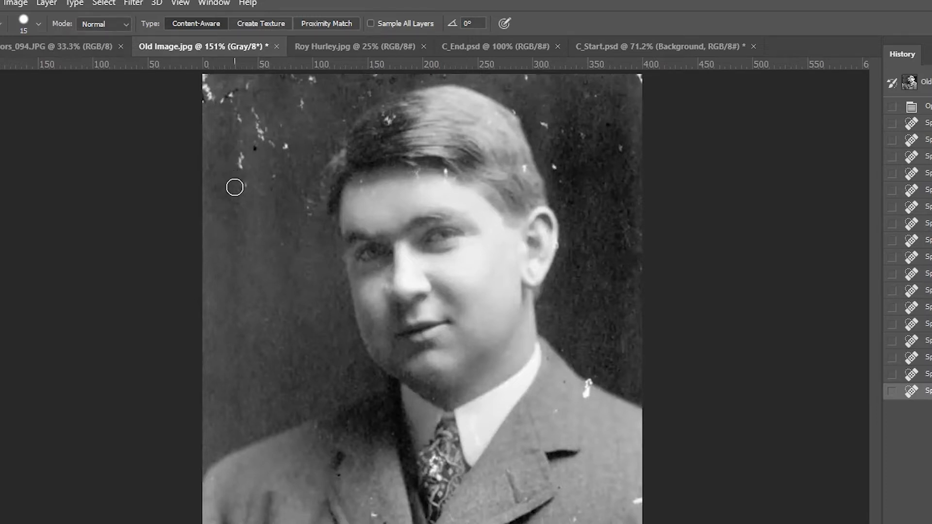
{"action": "left_click", "coordinate": [234, 187]}
{"action": "left_click", "coordinate": [242, 186]}
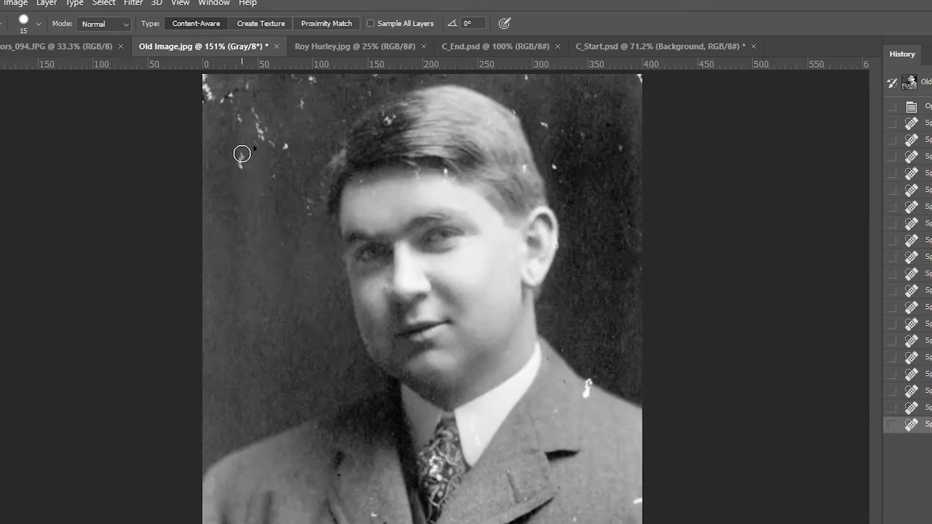
{"action": "left_click", "coordinate": [261, 193]}
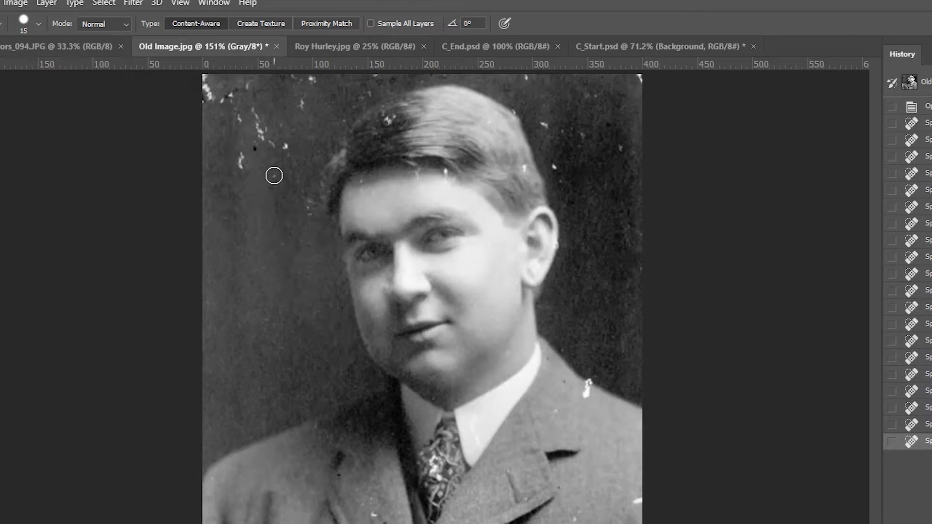
{"action": "left_click", "coordinate": [274, 175]}
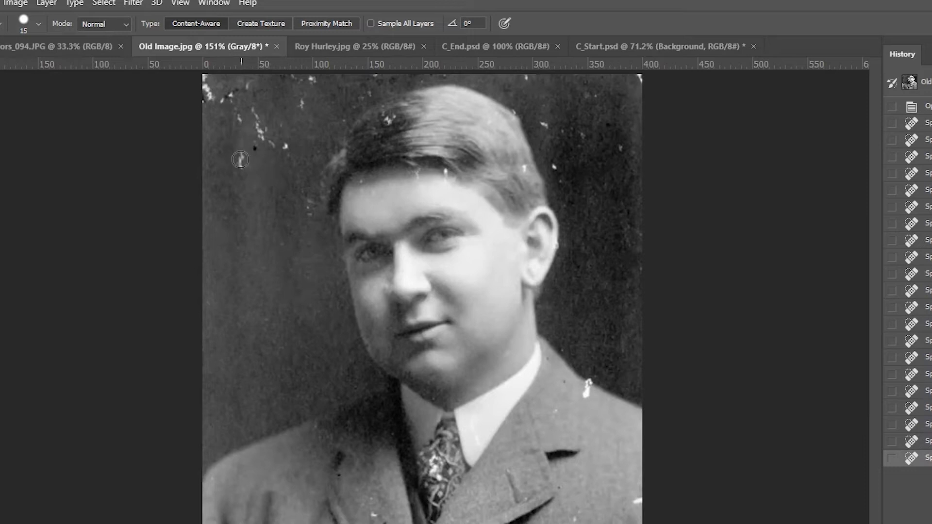
Shrink the Spot Healing Brush to 9 px and paint over the narrow vertical white mark in the upper-left background
{"action": "key", "text": "bracketleft"}
{"action": "key", "text": "bracketleft"}
{"action": "left_click", "coordinate": [241, 154]}
{"action": "left_click_drag", "start_coordinate": [240, 154], "coordinate": [242, 169]}
{"action": "left_click_drag", "start_coordinate": [242, 170], "coordinate": [242, 169]}
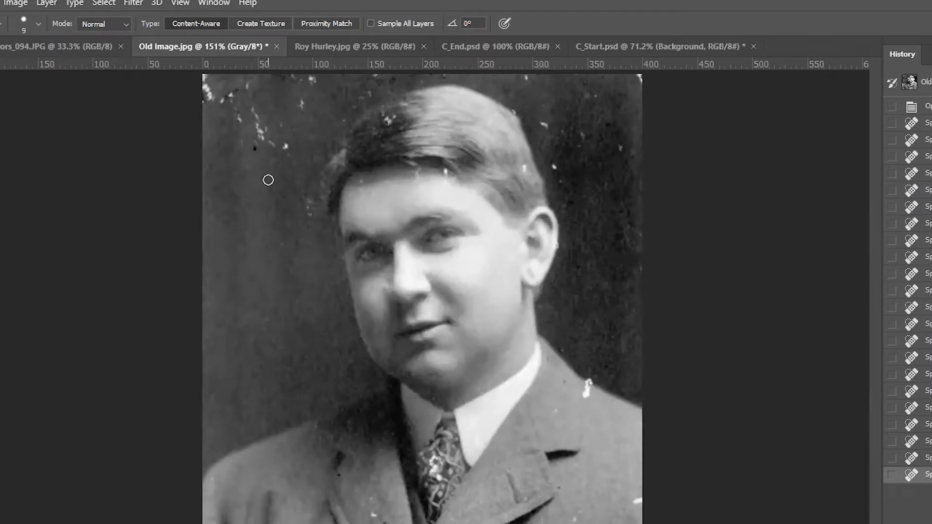
Enlarge the Spot Healing Brush to 25 px and heal the white specks on the left half of the jacket and its lapel
{"action": "key", "text": "bracketright"}
{"action": "key", "text": "bracketright"}
{"action": "key", "text": "bracketright"}
{"action": "key", "text": "bracketright"}
{"action": "left_click", "coordinate": [289, 523]}
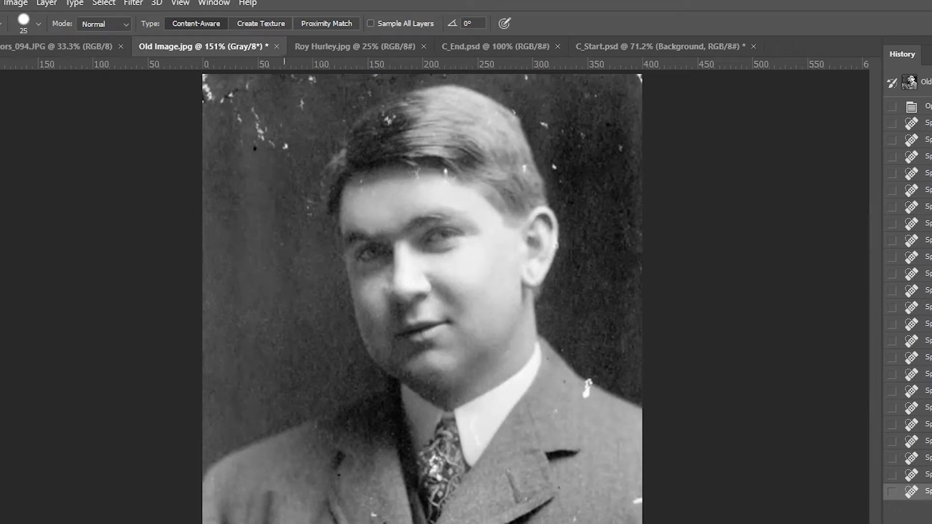
{"action": "left_click", "coordinate": [287, 523]}
{"action": "left_click", "coordinate": [338, 523]}
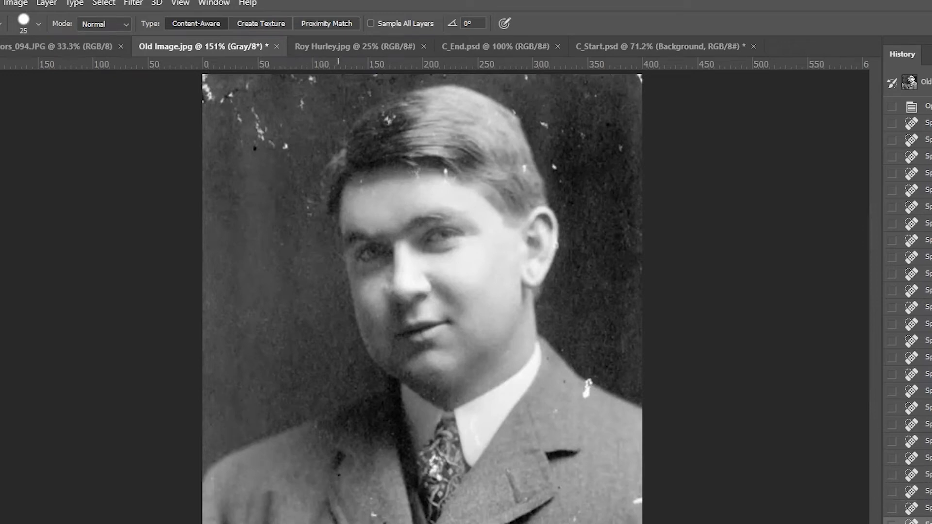
{"action": "left_click", "coordinate": [374, 515]}
{"action": "left_click", "coordinate": [380, 520]}
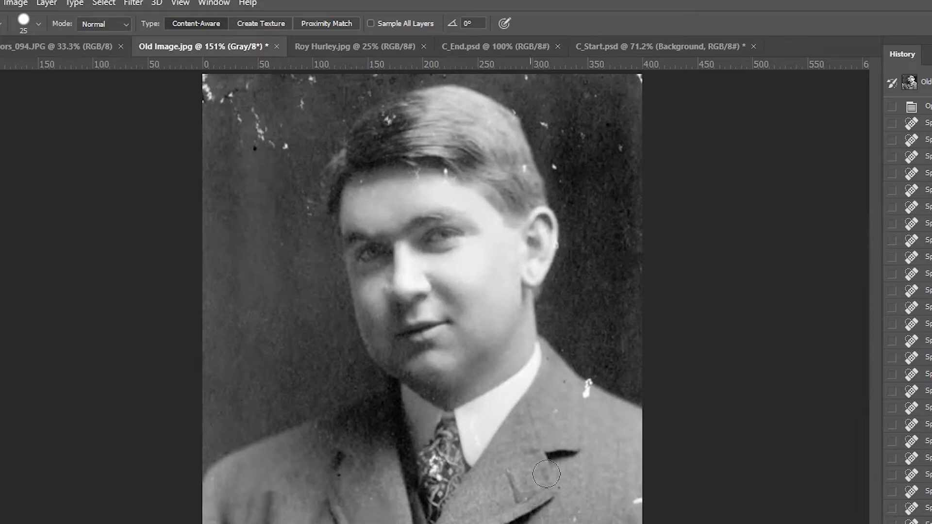
Heal the large white mark on the right shoulder and the other white marks on the right half of the jacket
{"action": "left_click", "coordinate": [587, 391]}
{"action": "left_click", "coordinate": [632, 505]}
{"action": "left_click", "coordinate": [575, 519]}
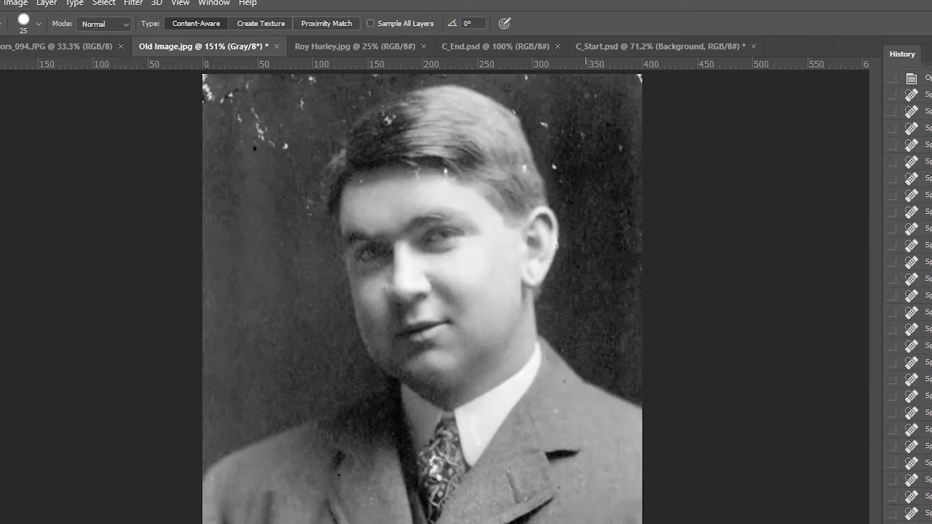
{"action": "left_click", "coordinate": [617, 523]}
Try healing the white specks in the dark hair and along the hairline with the 25 px brush, undoing each attempt
{"action": "key", "text": "ctrl+plus"}
{"action": "key", "text": "ctrl+plus"}
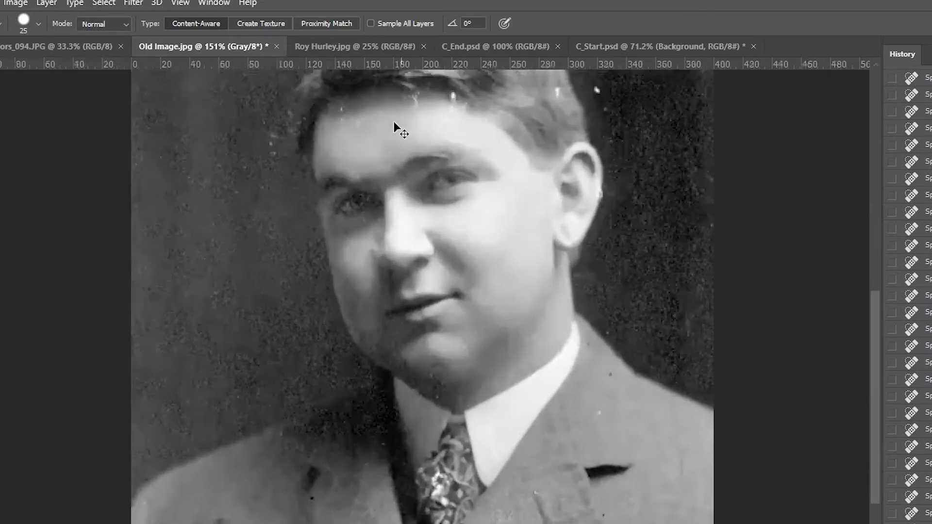
{"action": "key", "text": "ctrl+plus"}
{"action": "left_click_drag", "start_coordinate": [394, 122], "coordinate": [446, 458]}
{"action": "scroll", "coordinate": [433, 389], "scroll_direction": "up", "scroll_amount": 3}
{"action": "scroll", "coordinate": [447, 426], "scroll_direction": "up", "scroll_amount": 1}
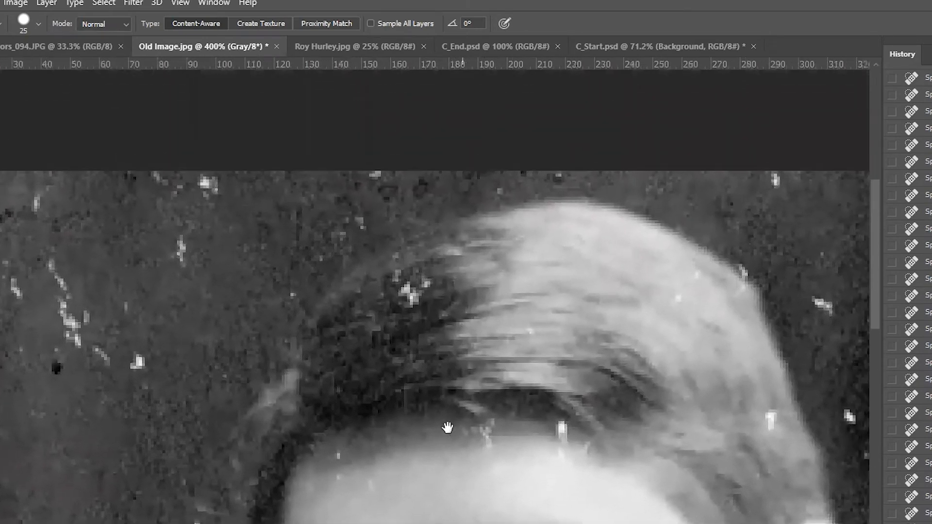
{"action": "left_click", "coordinate": [404, 299]}
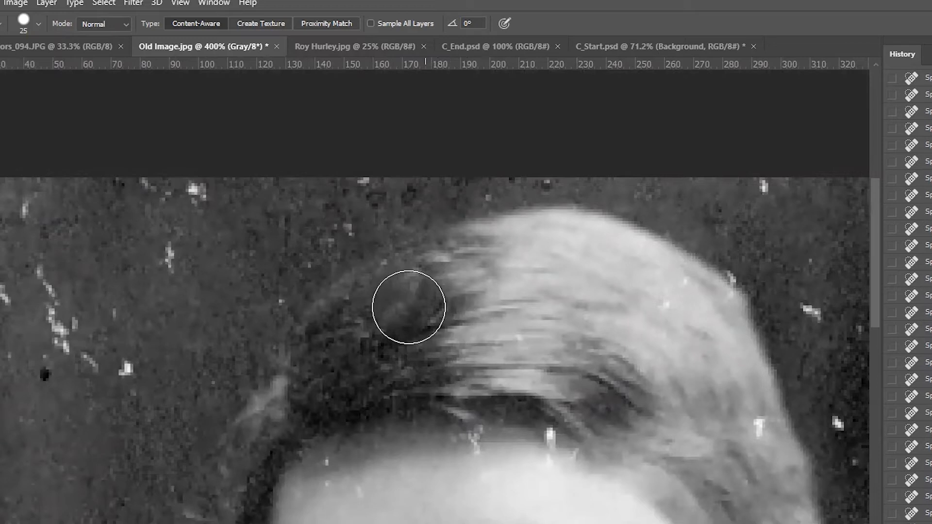
{"action": "key", "text": "ctrl+z"}
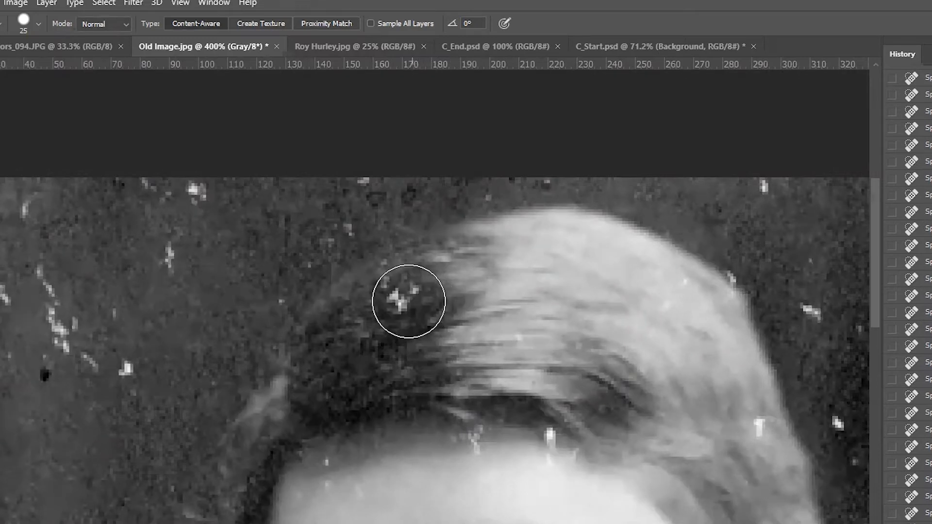
{"action": "left_click", "coordinate": [400, 295]}
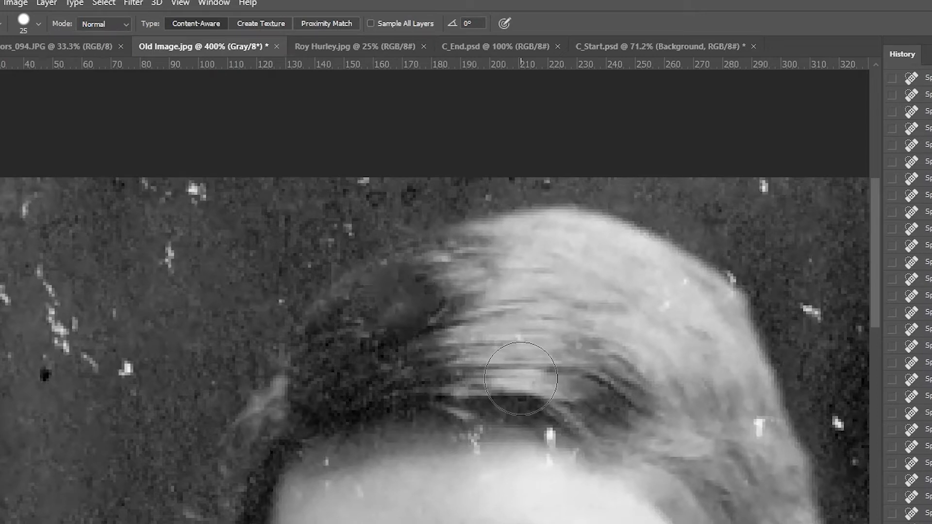
{"action": "key", "text": "ctrl+z"}
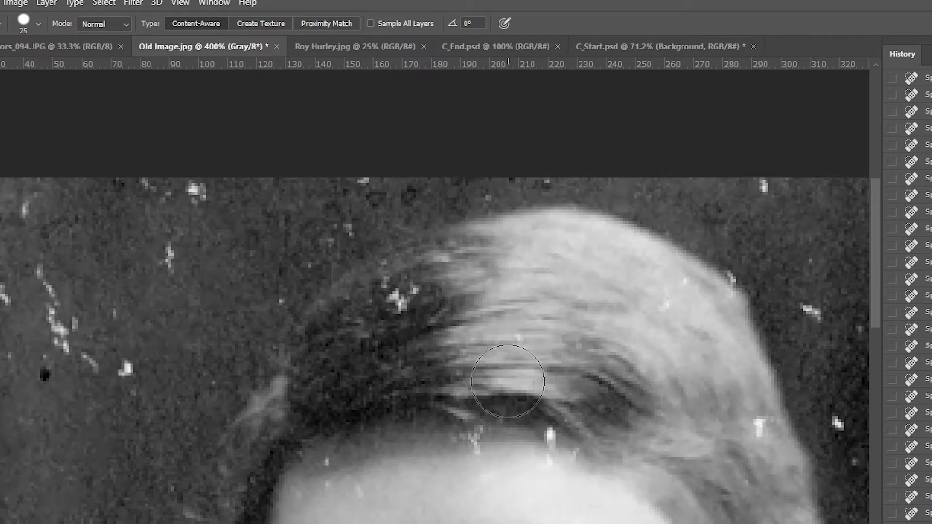
{"action": "mouse_move", "coordinate": [508, 382]}
{"action": "left_mouse_down"}
{"action": "mouse_move", "coordinate": [497, 419]}
{"action": "mouse_move", "coordinate": [466, 449]}
{"action": "left_mouse_up"}
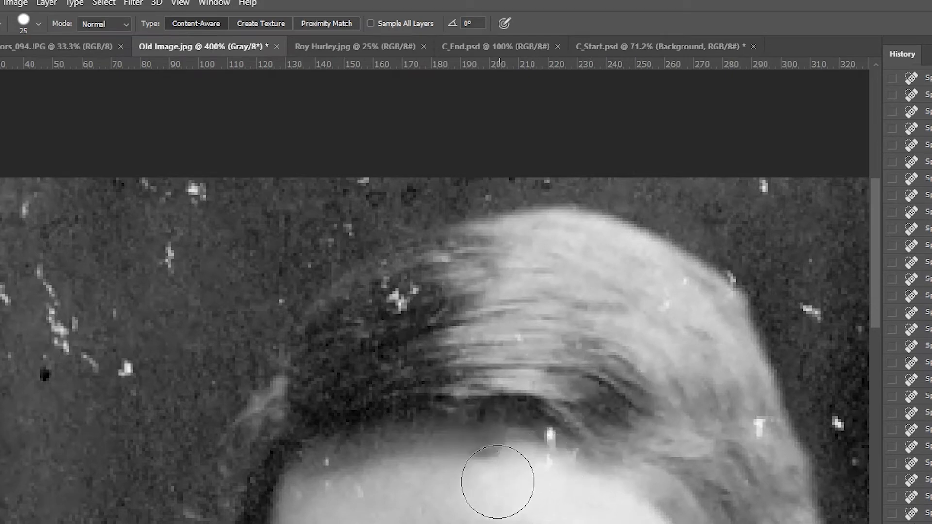
{"action": "key", "text": "ctrl+z"}
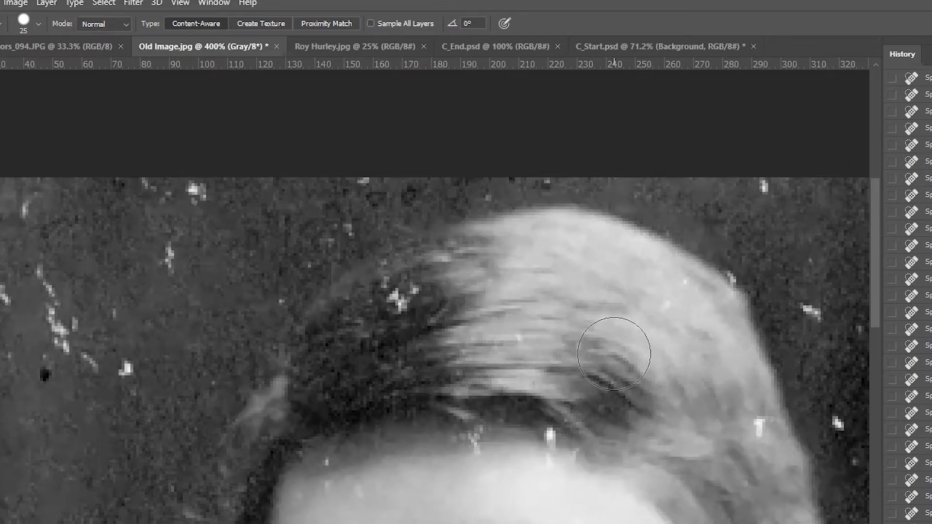
Heal the two white marks in the background to the upper right of the man's hair
{"action": "left_click", "coordinate": [813, 314]}
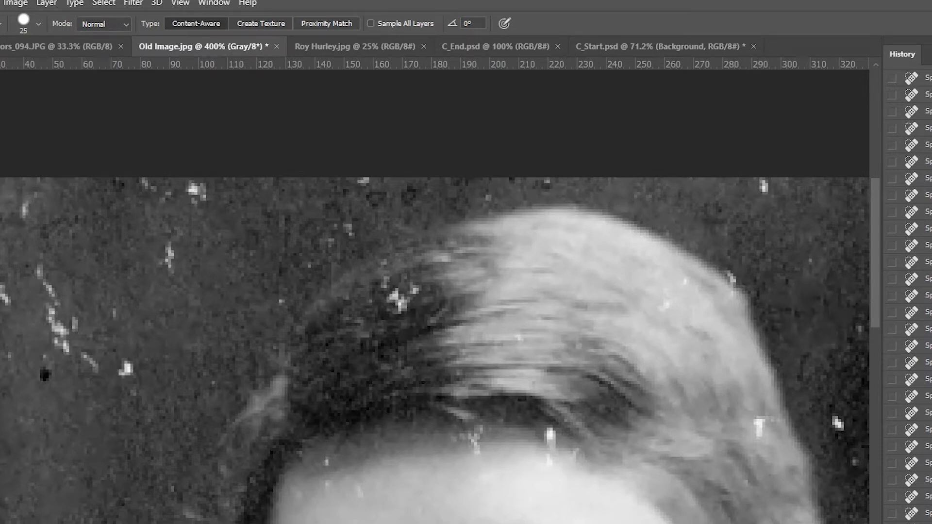
{"action": "left_click", "coordinate": [771, 190]}
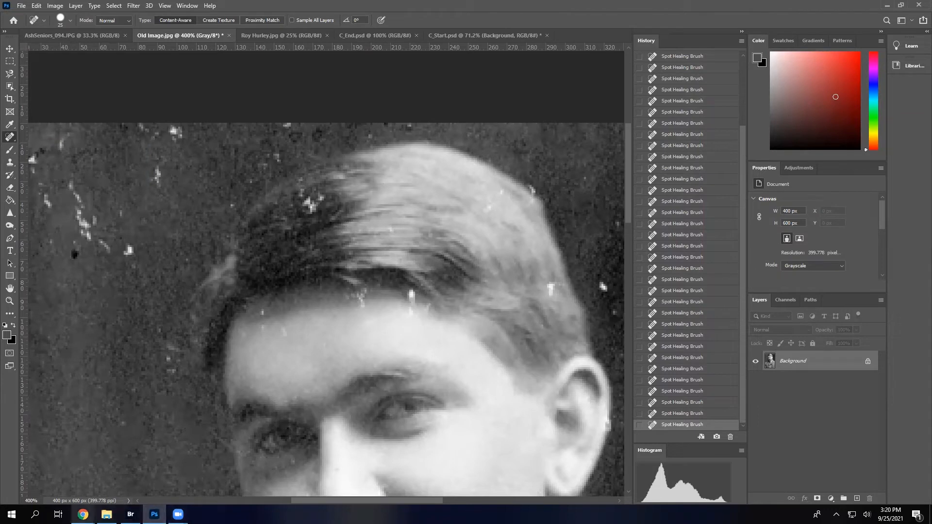
Switch to the Photoshop Editing Basics Workshop presentation in Chrome
{"action": "mouse_move", "coordinate": [83, 514]}
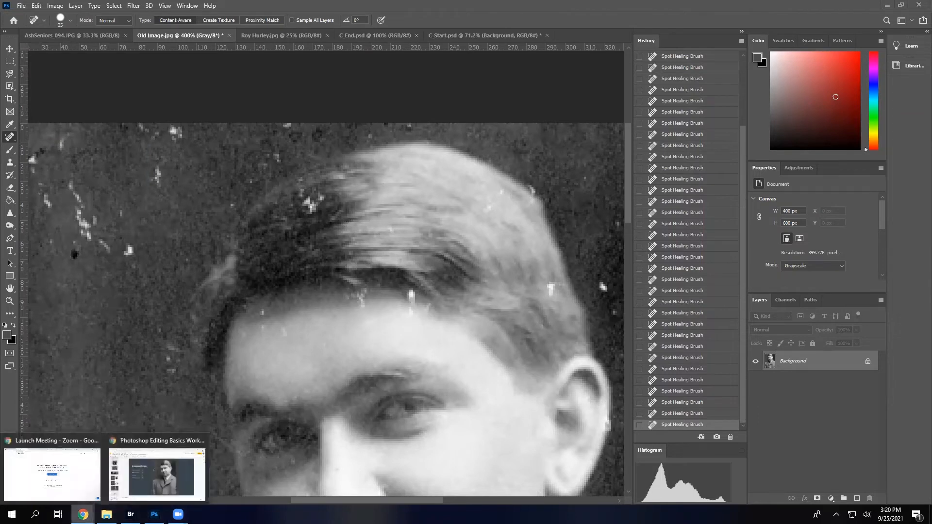
{"action": "left_click", "coordinate": [150, 477]}
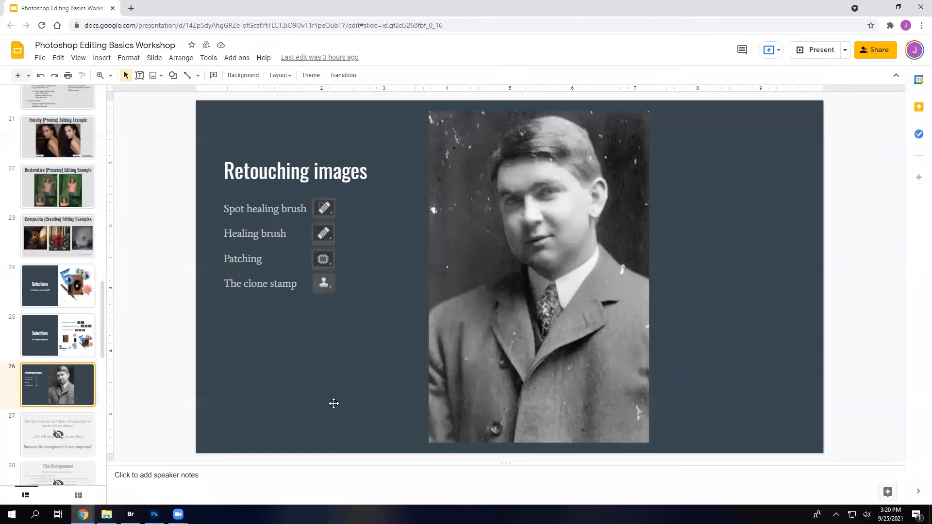